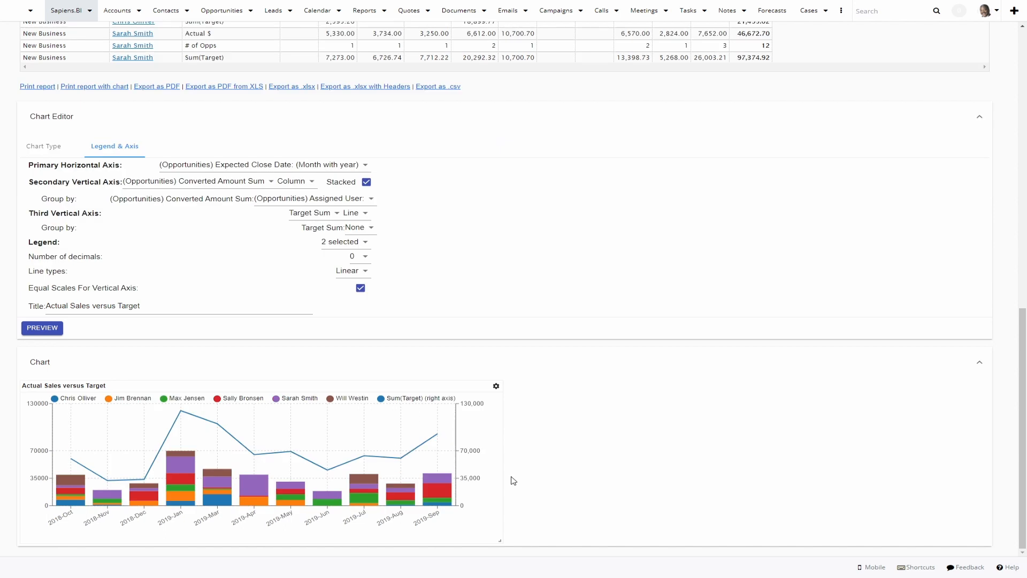
- Review the aggregate settings and the grouping and sorting settings of the Converted versus Goal Monthly report
{"action": "mouse_move", "coordinate": [448, 480]}
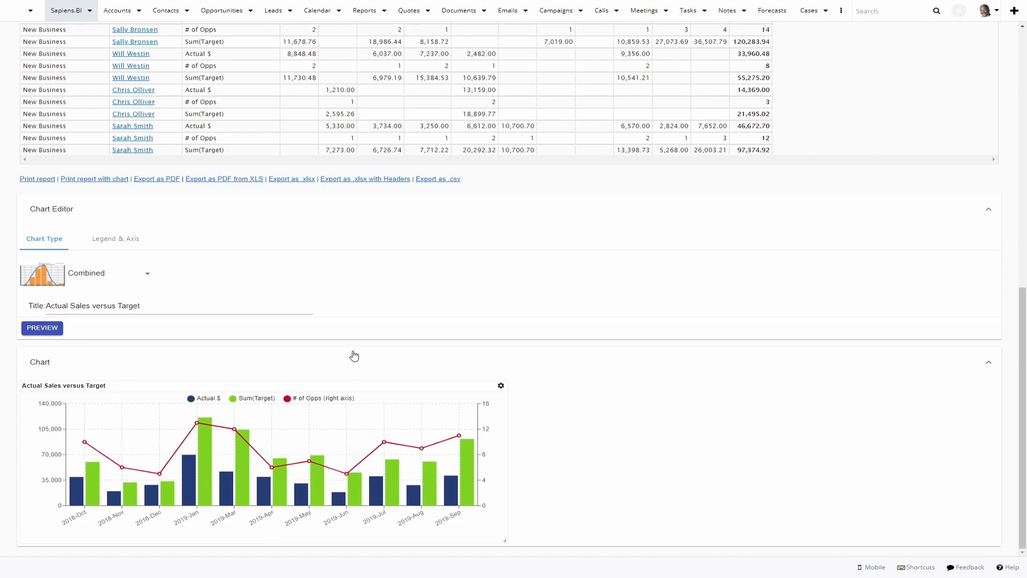
{"action": "scroll", "coordinate": [353, 355], "scroll_direction": "up", "scroll_amount": 10}
{"action": "left_click", "coordinate": [211, 81]}
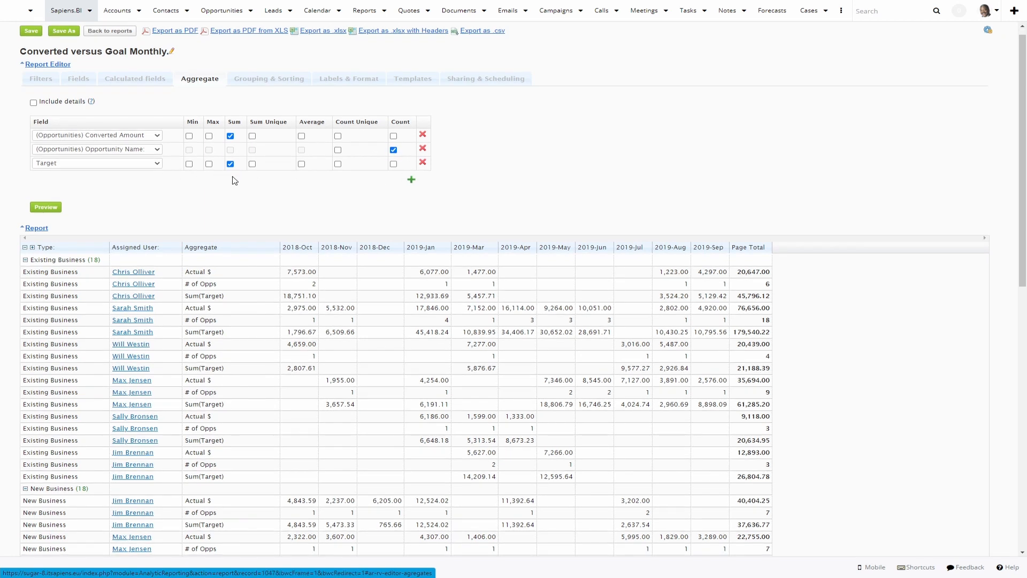
{"action": "left_click", "coordinate": [268, 78]}
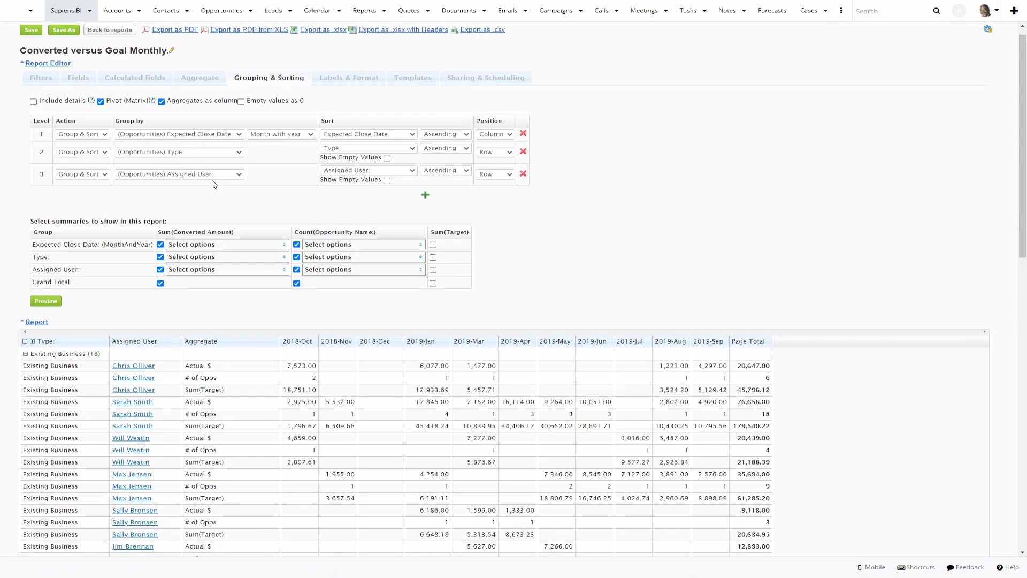
- Change the chart type of the report's chart from Pie to Combined
{"action": "scroll", "coordinate": [214, 184], "scroll_direction": "down", "scroll_amount": 15}
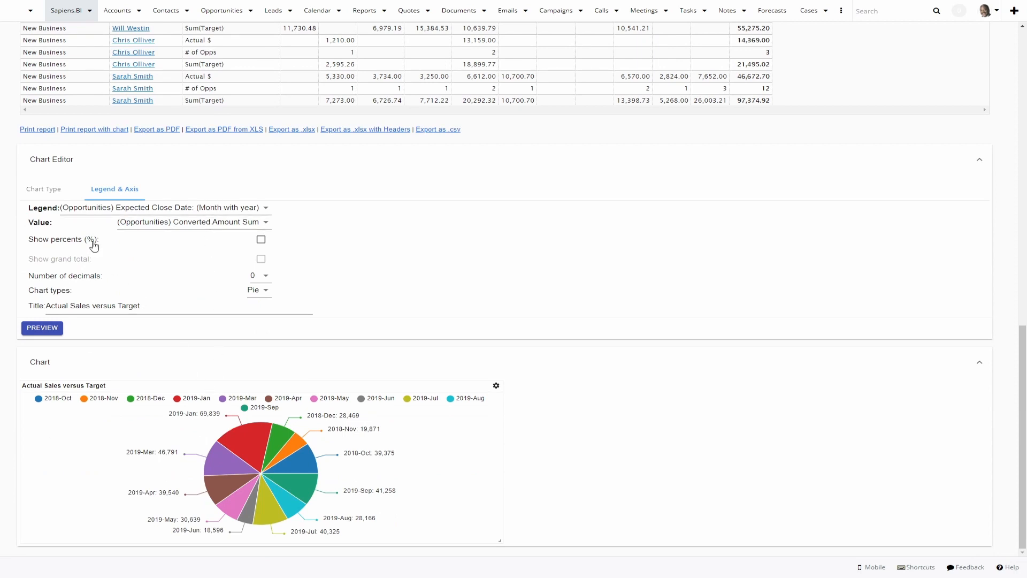
{"action": "left_click", "coordinate": [54, 191]}
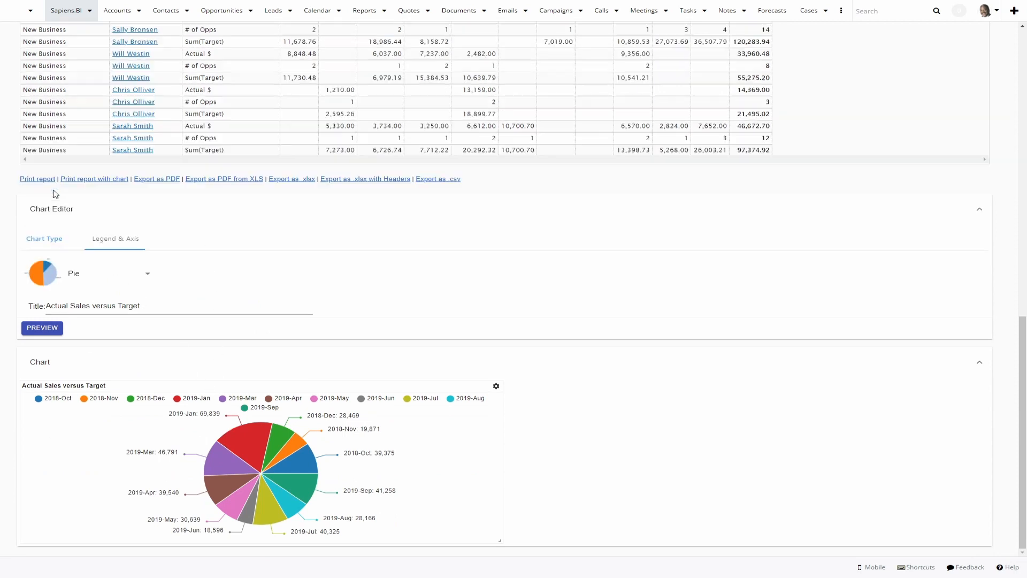
{"action": "left_click", "coordinate": [70, 285]}
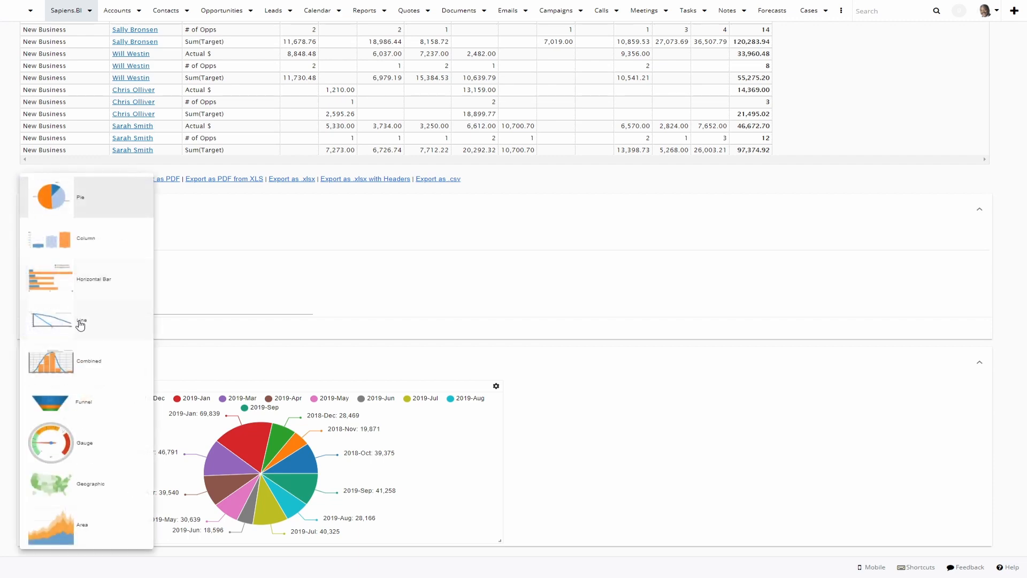
{"action": "left_click", "coordinate": [78, 363]}
{"action": "scroll", "coordinate": [79, 365], "scroll_direction": "down", "scroll_amount": 2}
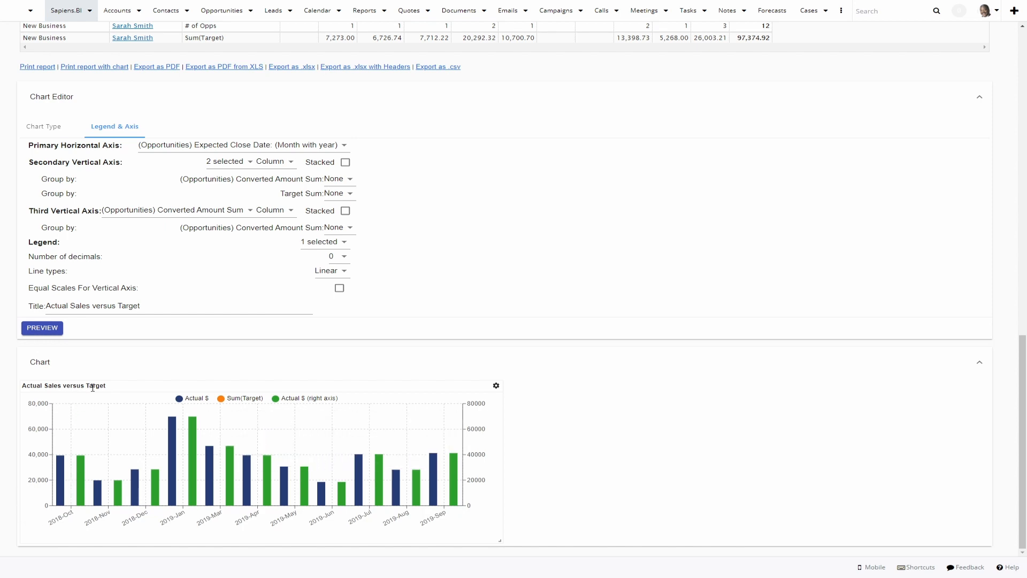
- Examine which aggregates and which display types are offered for the chart's secondary vertical axis
{"action": "left_click", "coordinate": [235, 163]}
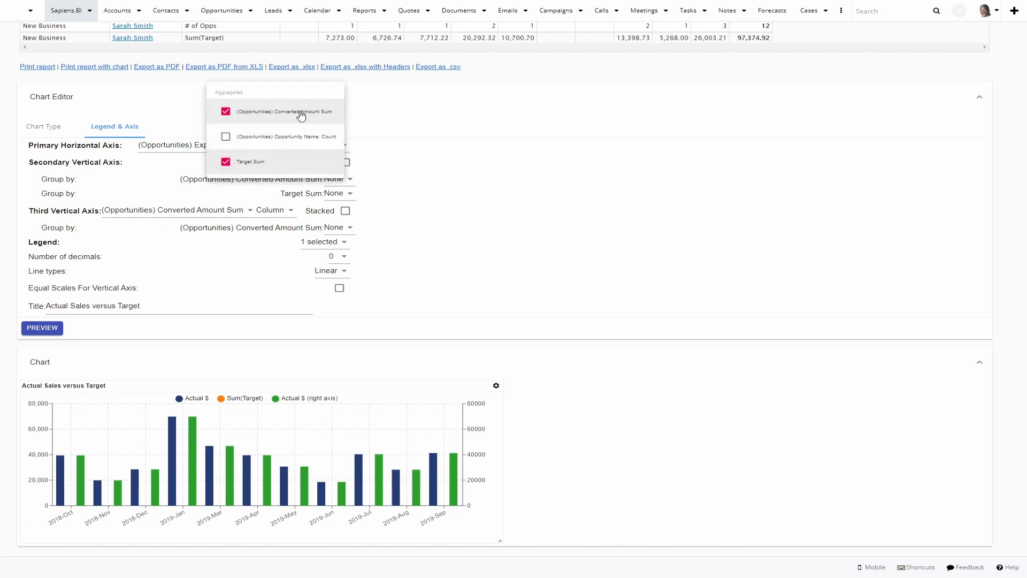
{"action": "left_click", "coordinate": [406, 199]}
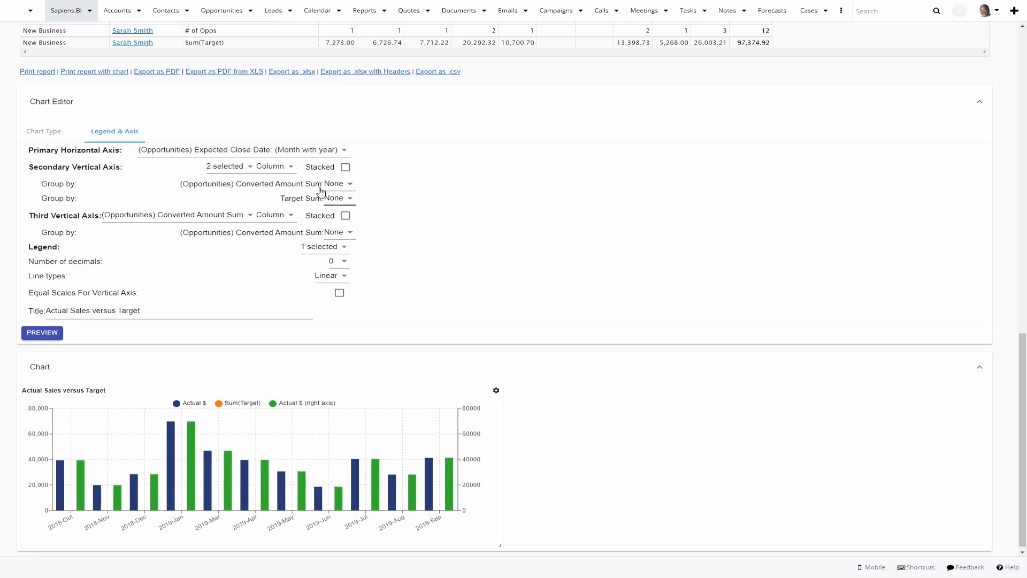
{"action": "left_click", "coordinate": [291, 172]}
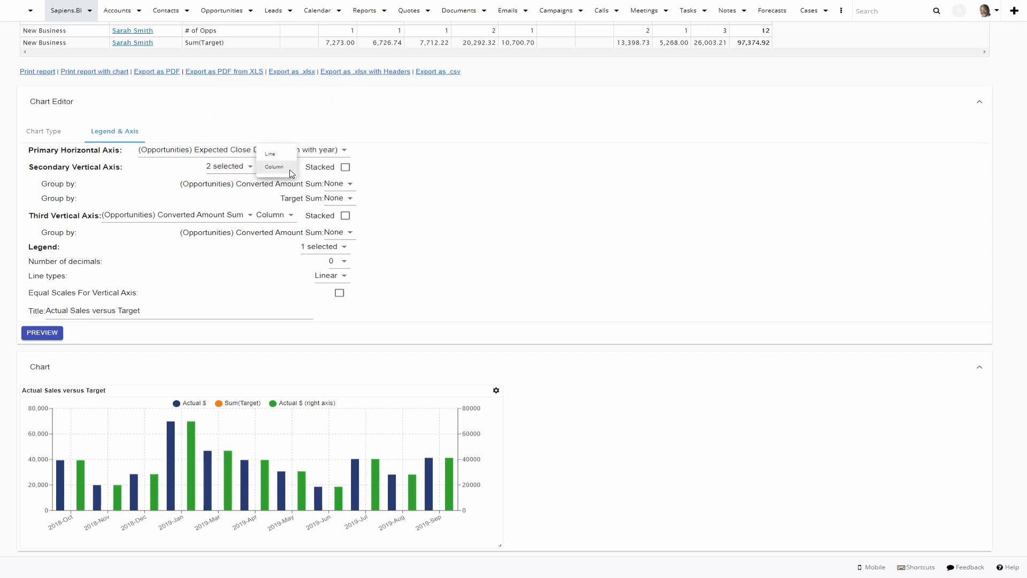
{"action": "left_click", "coordinate": [385, 186]}
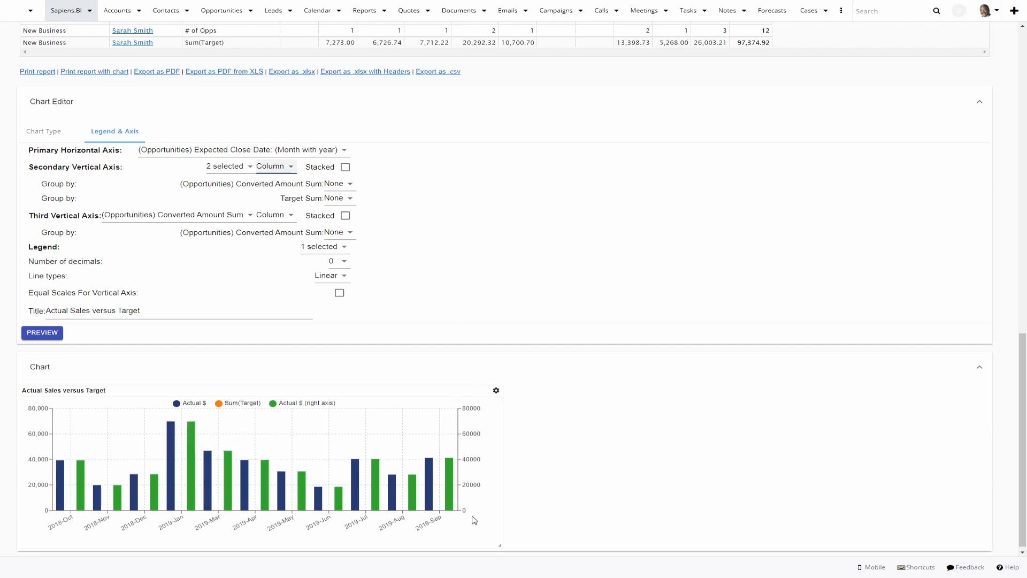
- Set the third vertical axis to Opportunity Name: Count instead of Converted Amount Sum and display it as a Line
{"action": "left_click", "coordinate": [234, 218]}
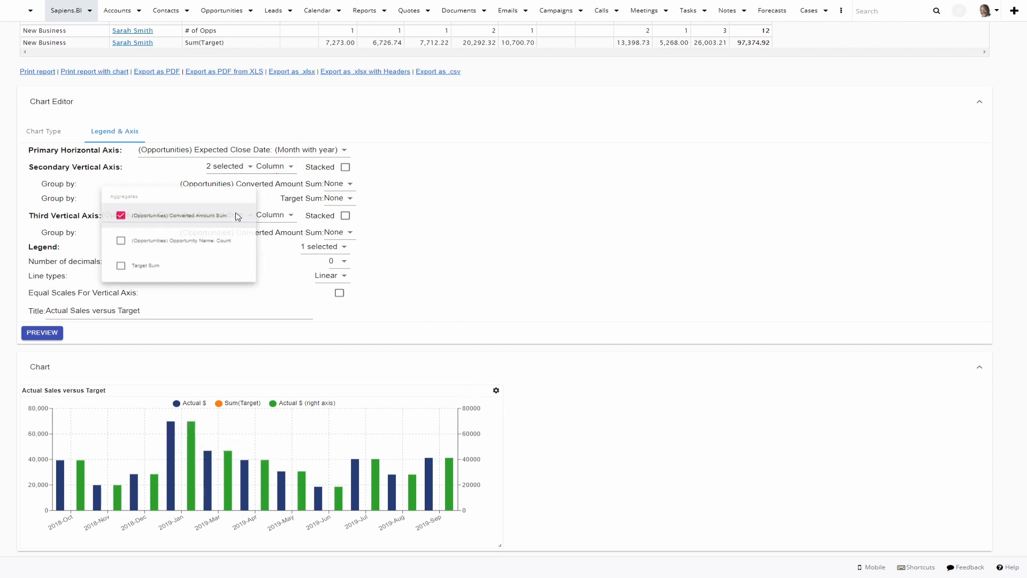
{"action": "left_click", "coordinate": [218, 245]}
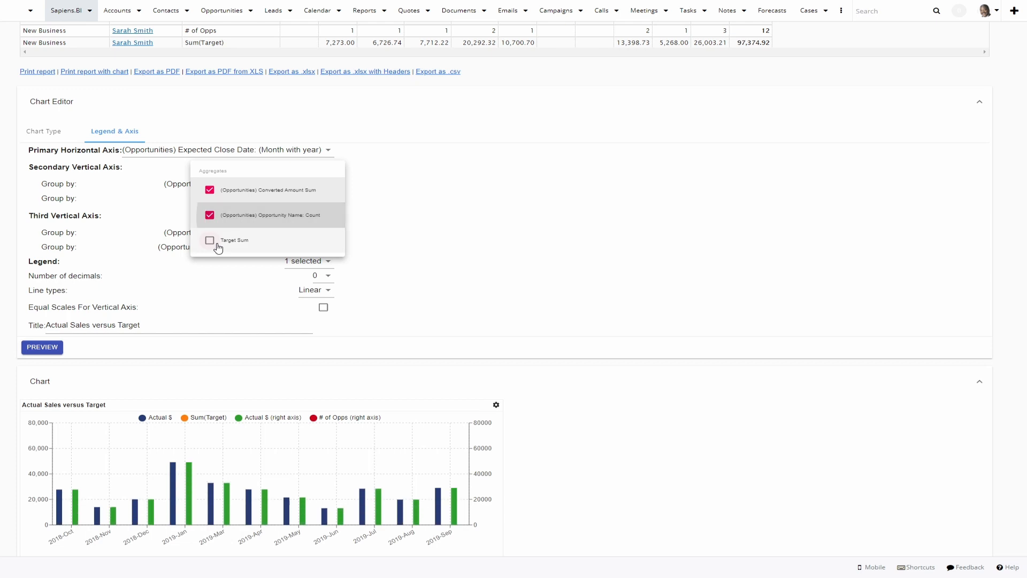
{"action": "left_click", "coordinate": [211, 192]}
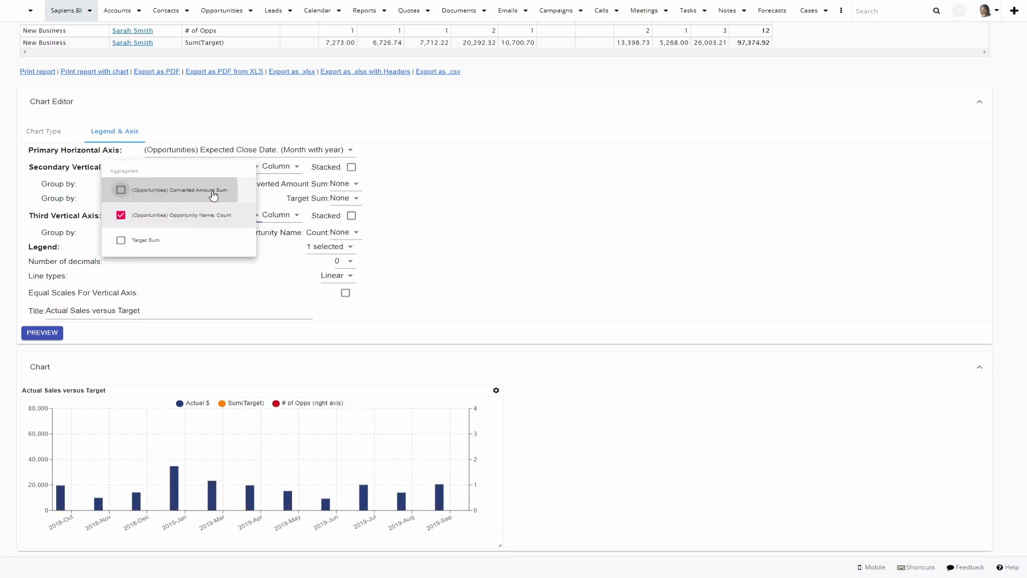
{"action": "left_click", "coordinate": [286, 219]}
{"action": "left_click", "coordinate": [287, 214]}
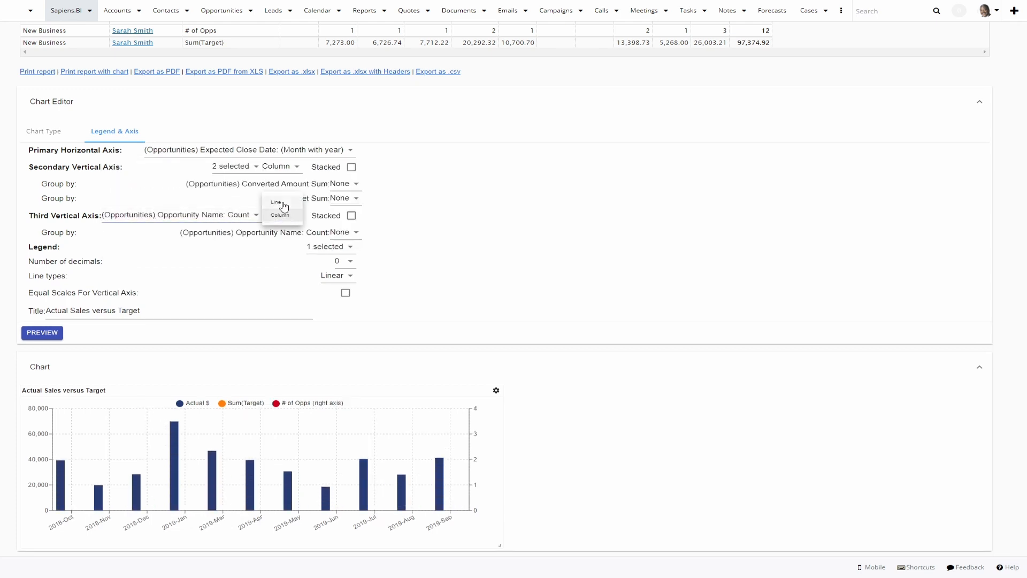
{"action": "left_click", "coordinate": [283, 205]}
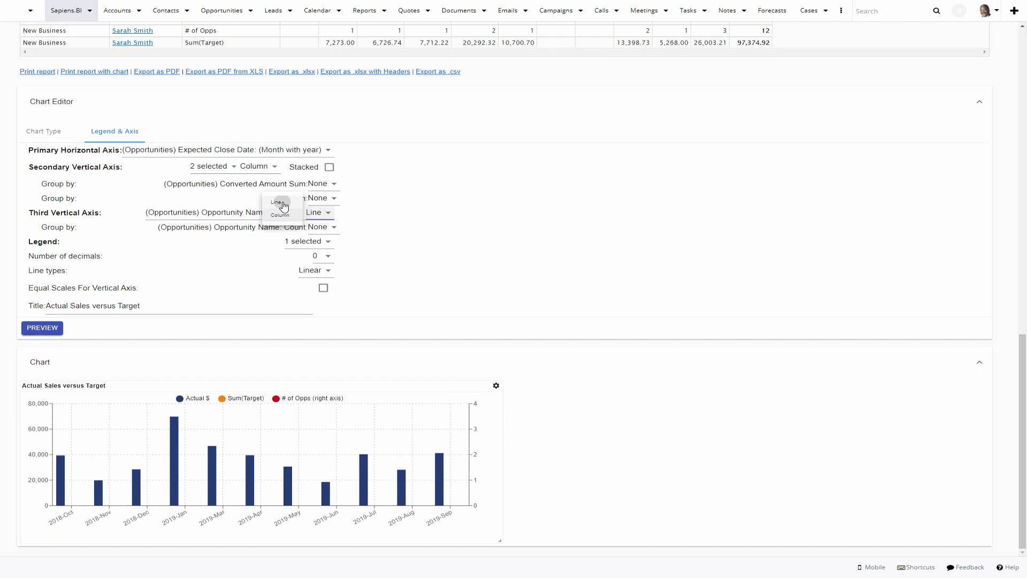
- Add the Opportunity Name: Count aggregate to the chart's legend selection
{"action": "left_click", "coordinate": [298, 245]}
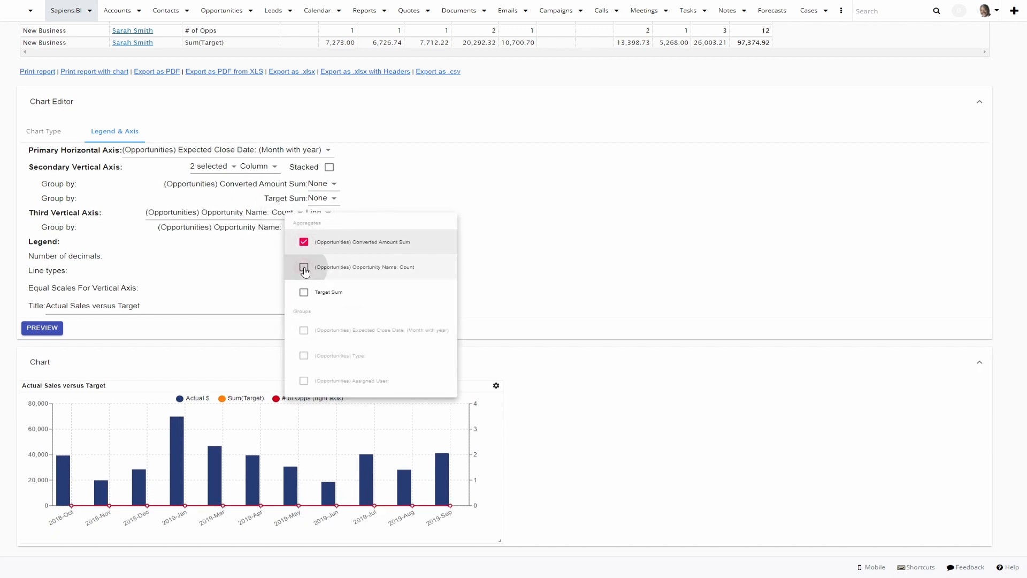
{"action": "left_click", "coordinate": [304, 269]}
{"action": "left_click", "coordinate": [304, 270]}
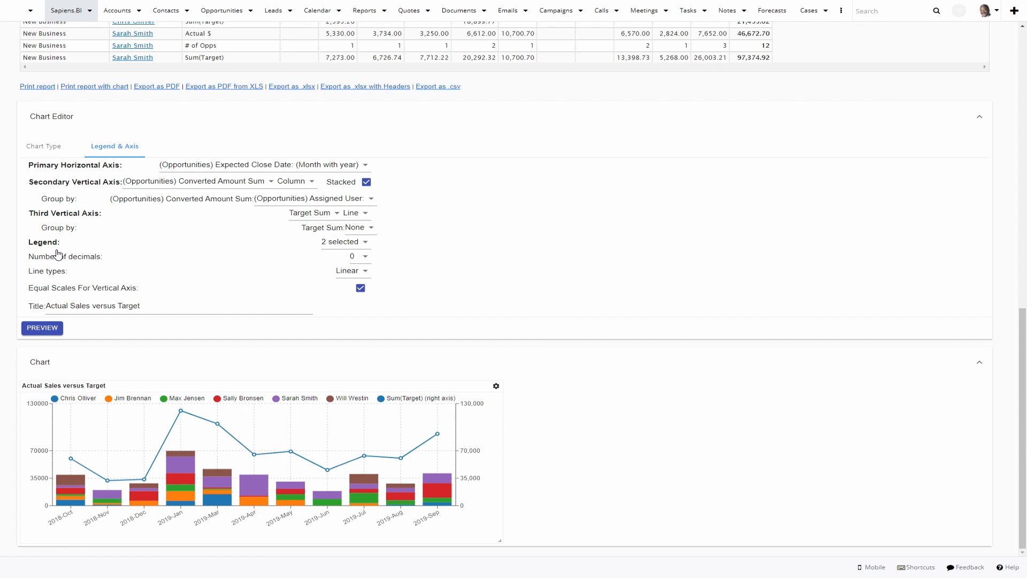
- Check the aggregates selected for the third vertical axis and for the legend of the stacked chart
{"action": "mouse_move", "coordinate": [76, 475]}
{"action": "left_click", "coordinate": [332, 214]}
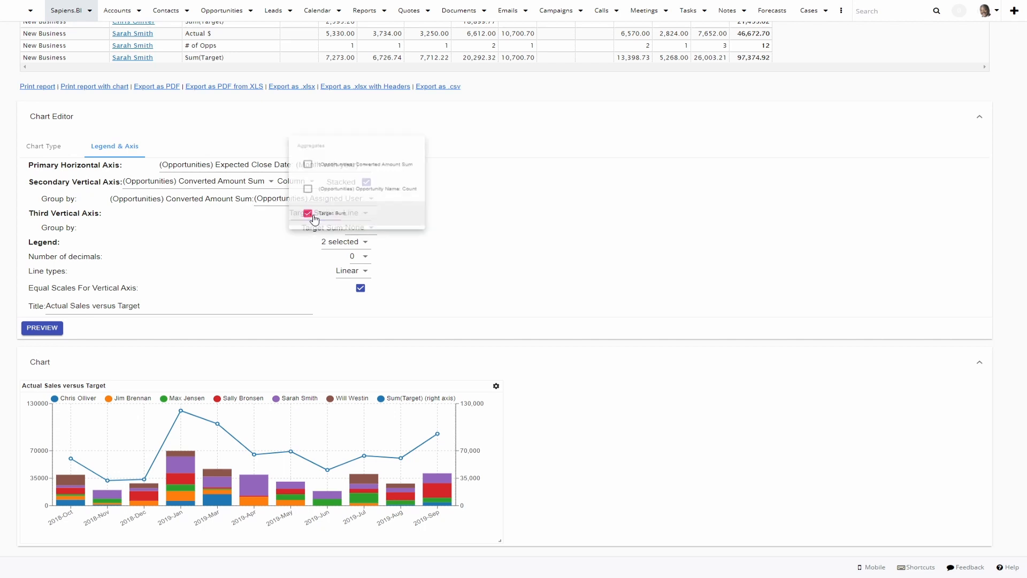
{"action": "left_click", "coordinate": [498, 224]}
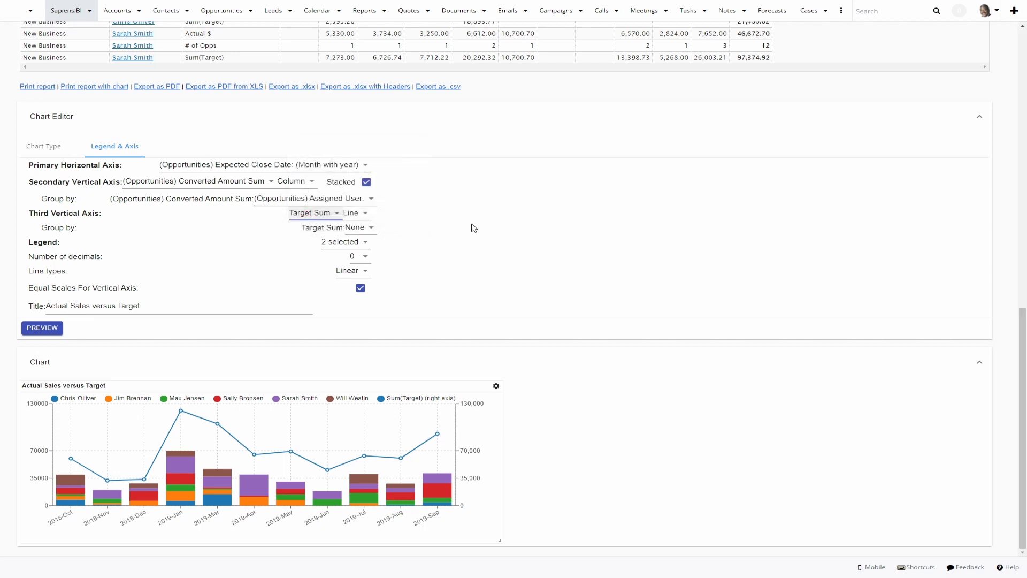
{"action": "left_click", "coordinate": [335, 244]}
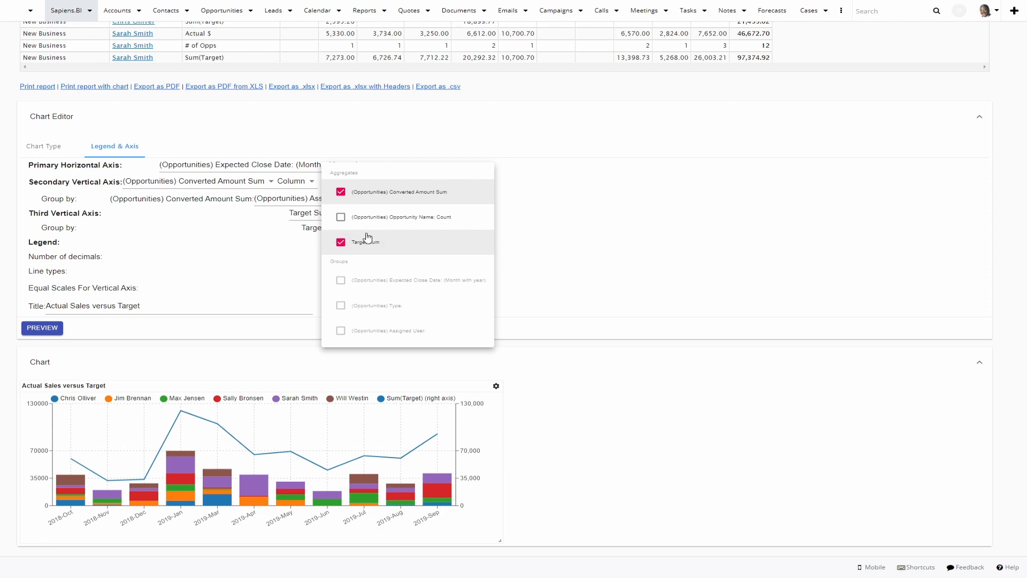
{"action": "left_click", "coordinate": [701, 243]}
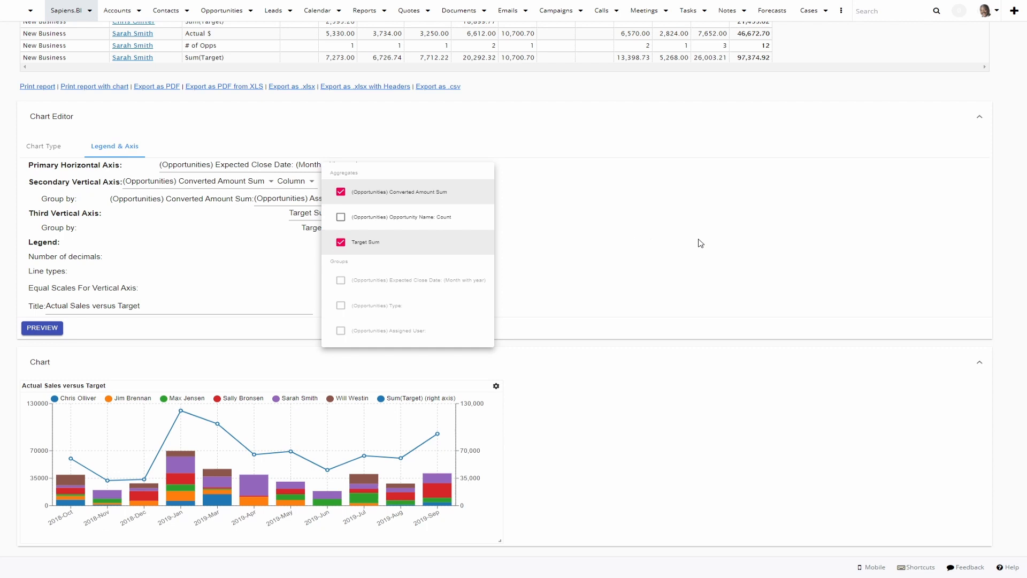
{"action": "left_click", "coordinate": [529, 251]}
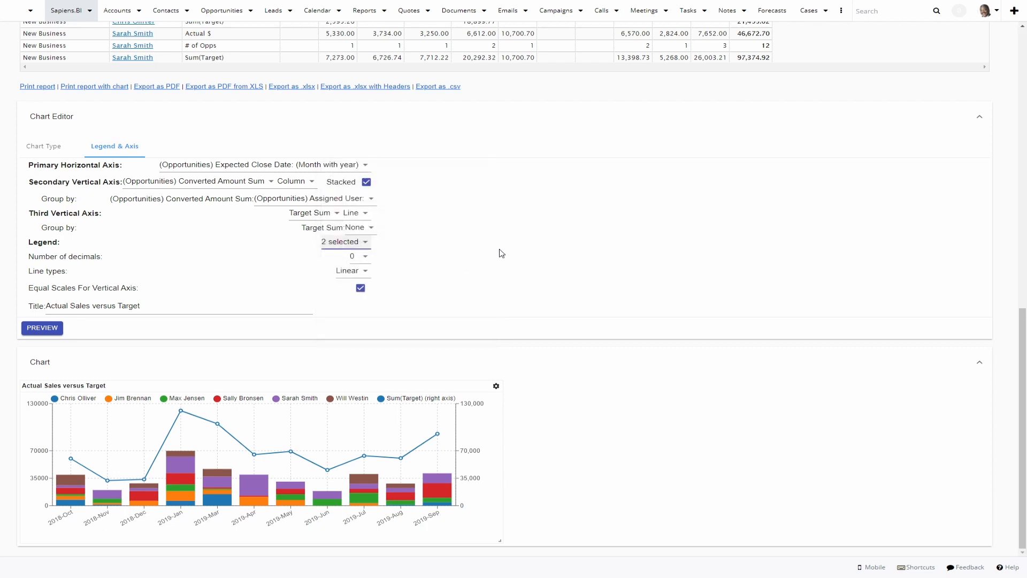
- Disable Equal Scales For Vertical Axis to compare the two axes and enable it again
{"action": "left_click", "coordinate": [360, 289]}
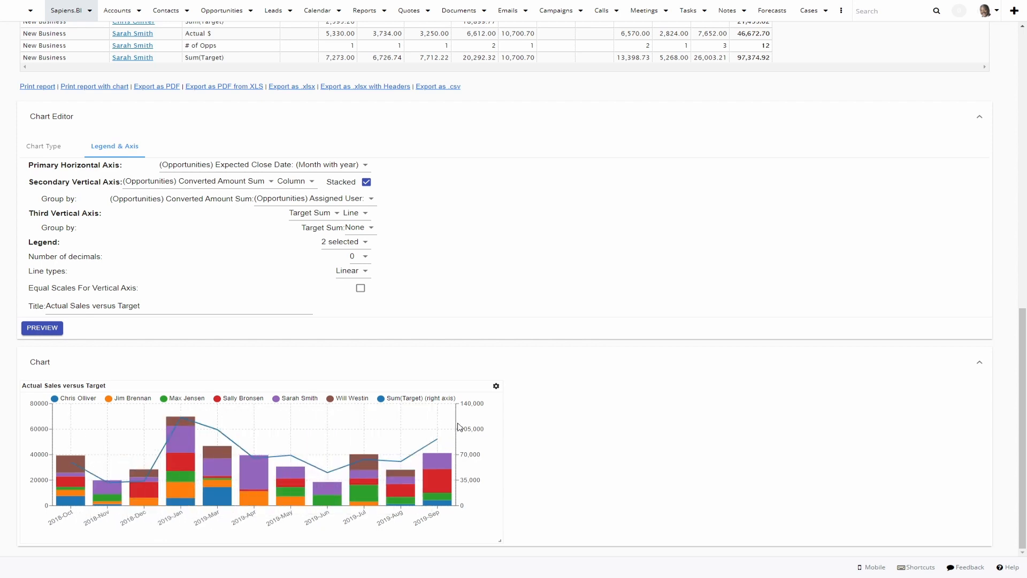
{"action": "left_click", "coordinate": [360, 288]}
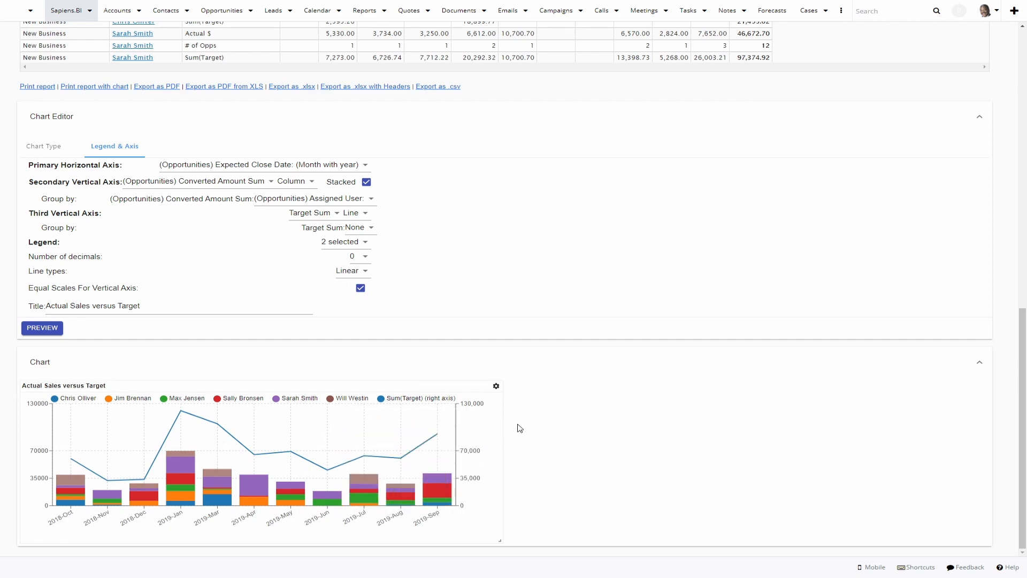
- Open the color settings of the purple 2019-Sep column segment and select its hex code for replacement
{"action": "left_click", "coordinate": [439, 477]}
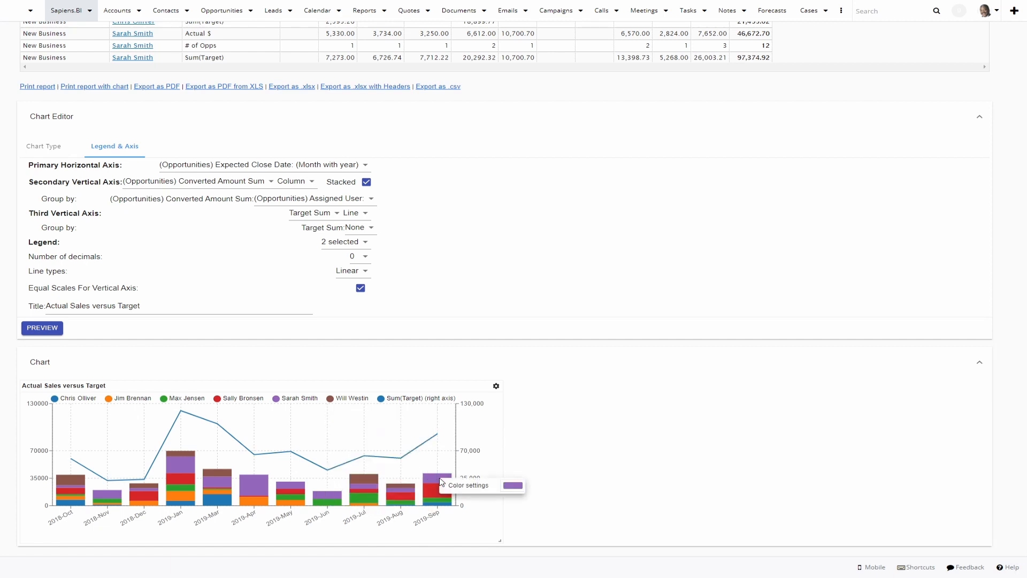
{"action": "left_click", "coordinate": [514, 486]}
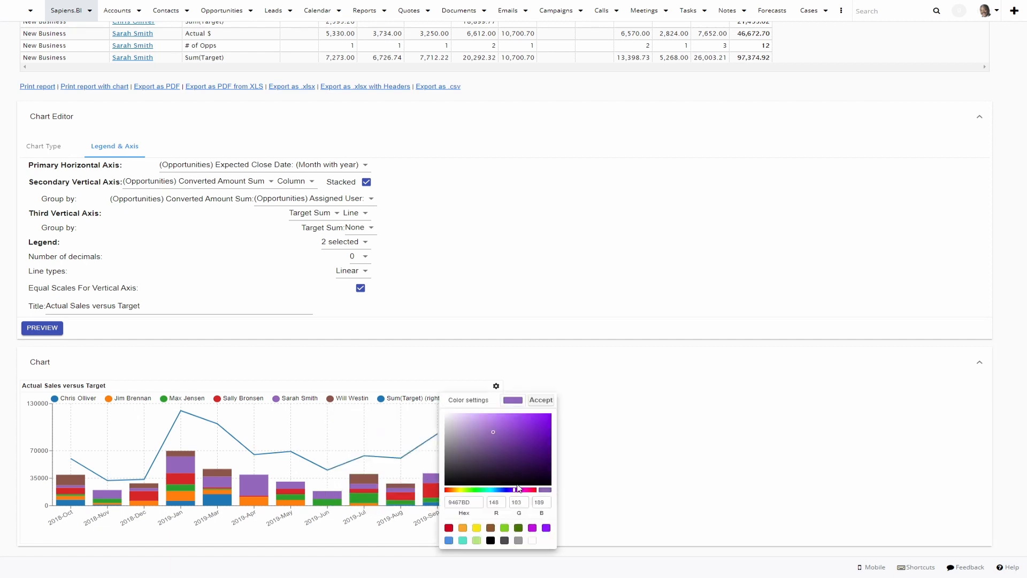
{"action": "left_click_drag", "start_coordinate": [479, 502], "coordinate": [444, 507]}
{"action": "key", "text": "alt+Tab"}
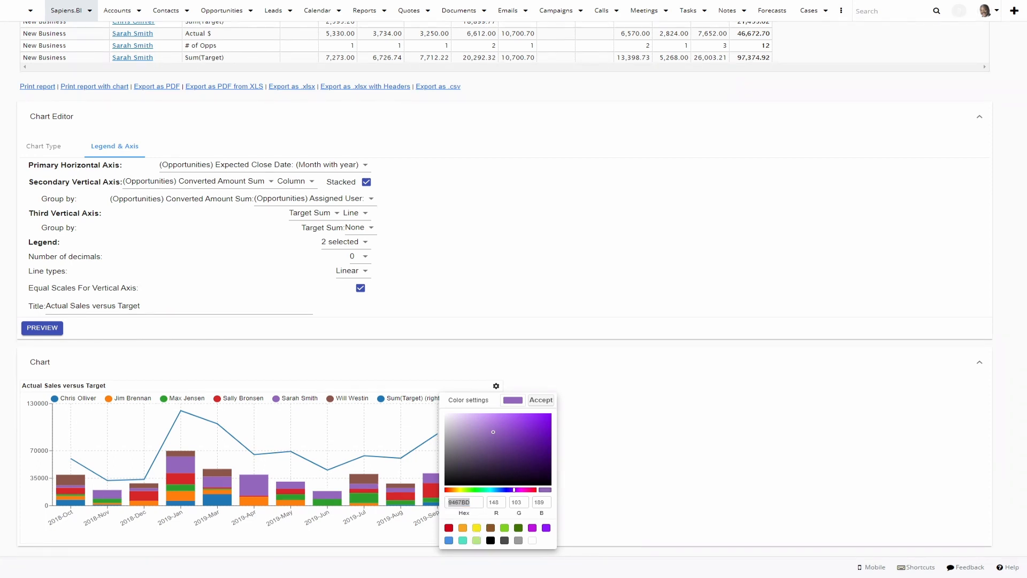